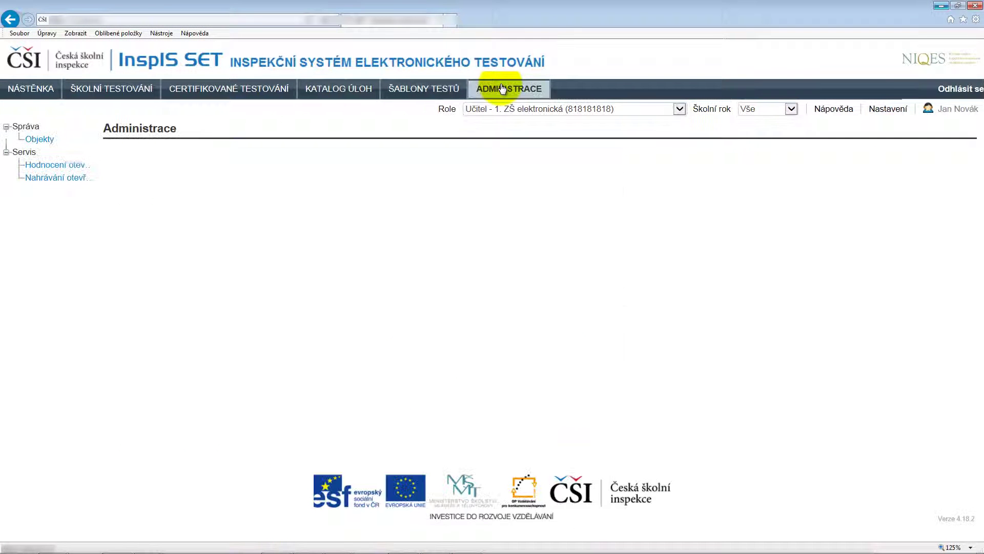
- Open the open-task evaluation page (Hodnocení otevřených úloh) and set the Stav filter to K hodnocení
click(70, 165)
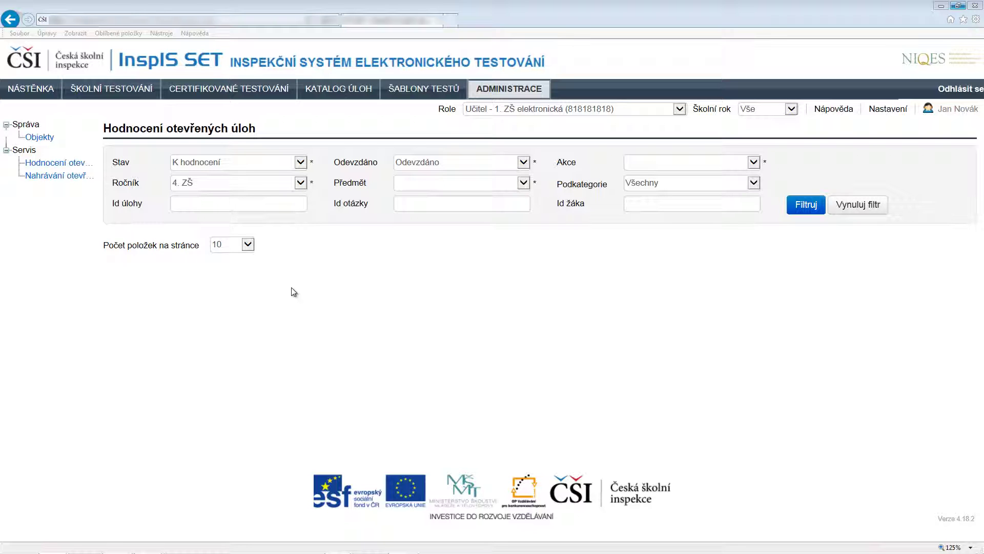
click(299, 164)
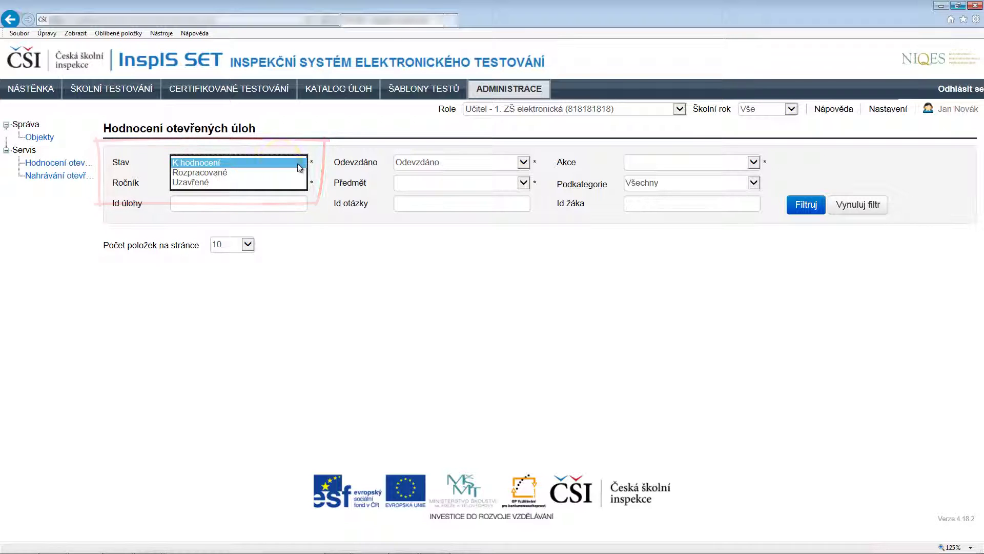
click(279, 161)
drag(278, 162, 245, 175)
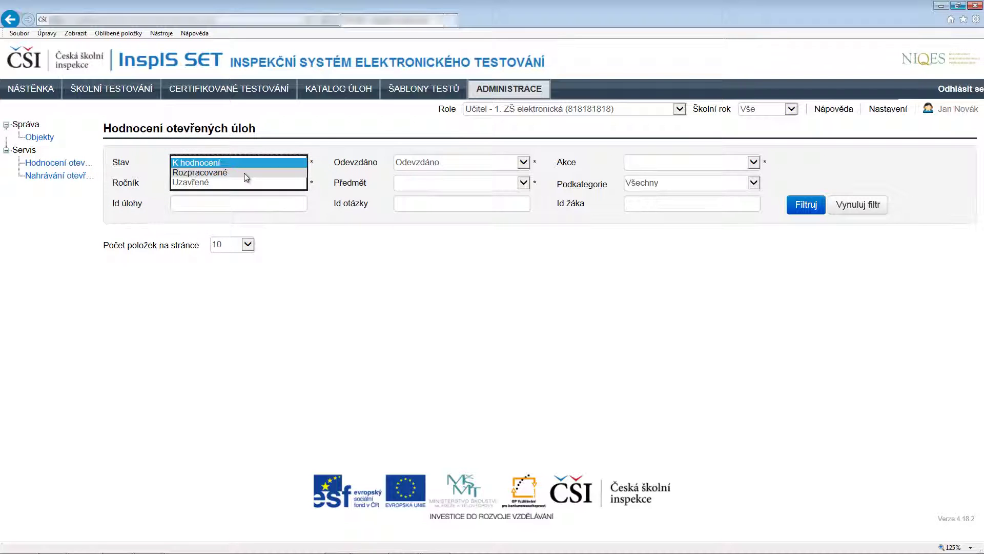
click(258, 168)
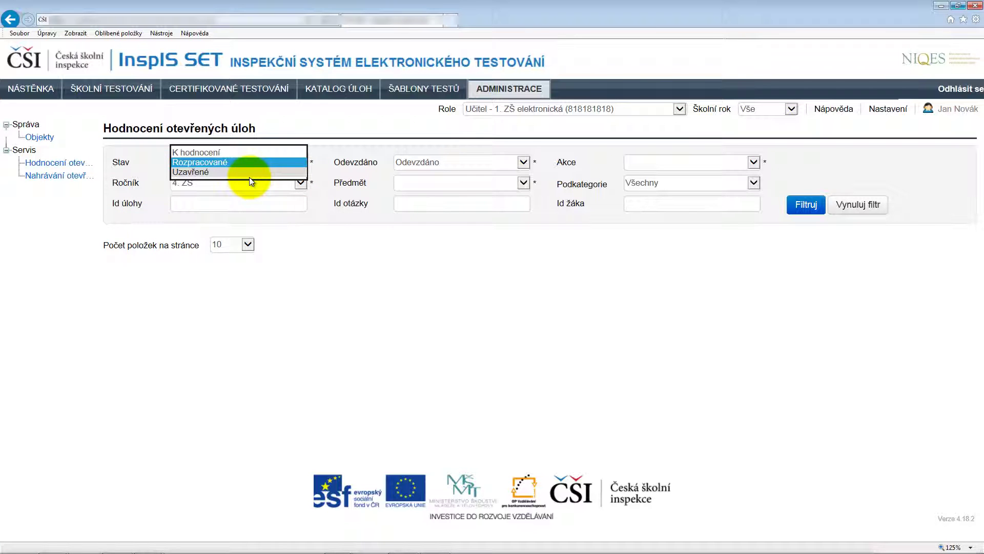
click(251, 150)
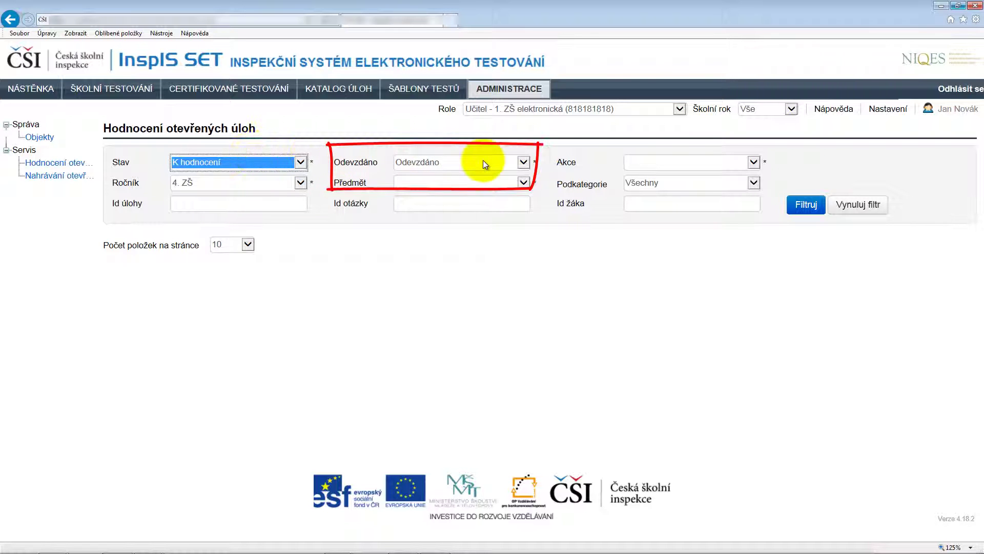
- Check the Odevzdáno filter options and set the Akce filter to Praktické aplikace znalostí
click(525, 163)
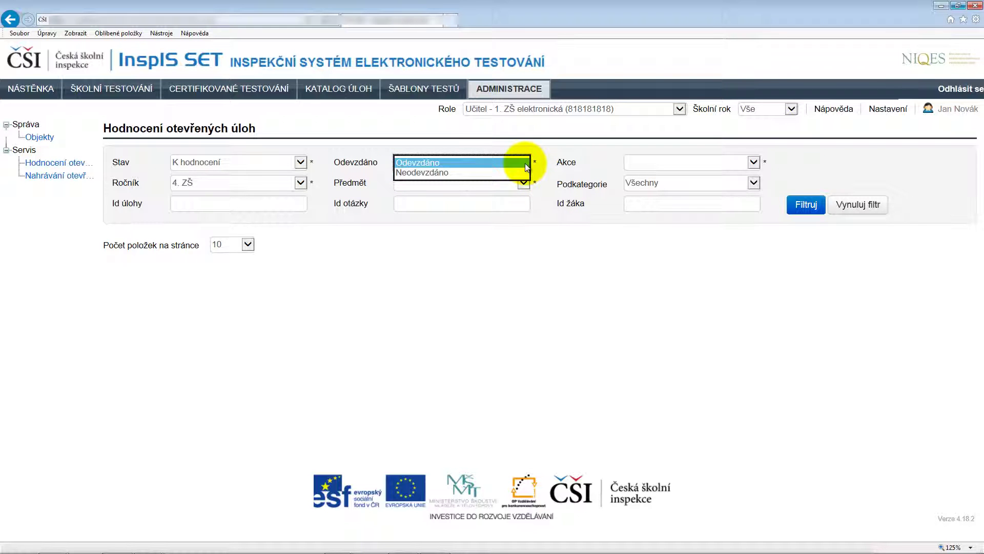
click(754, 162)
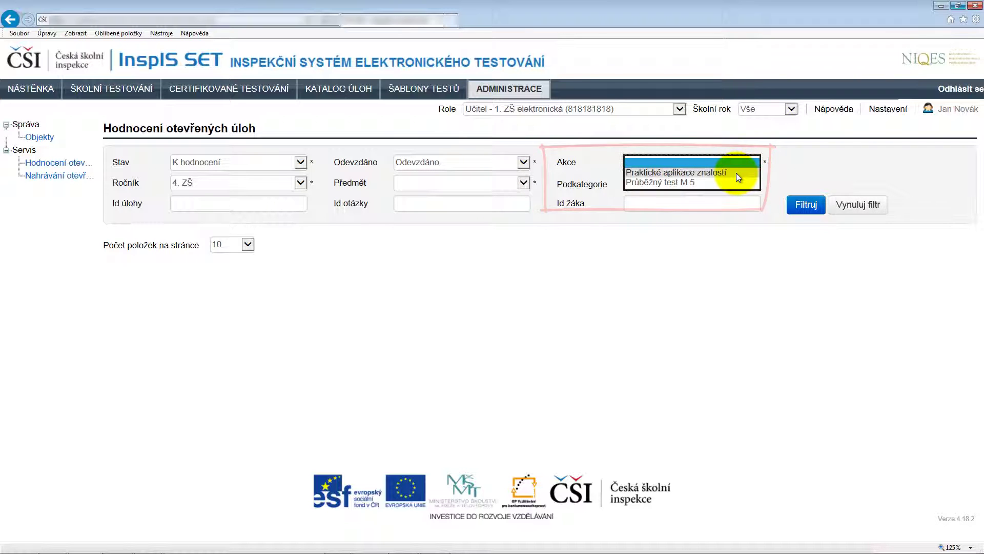
click(736, 173)
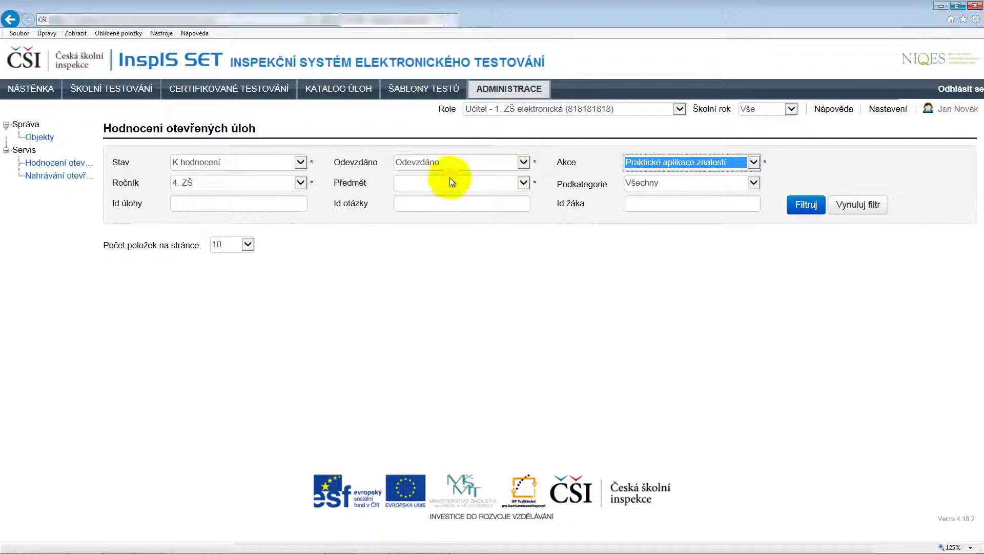
- Filter the open tasks by grade 5. ZŠ and subject Matematika
click(301, 185)
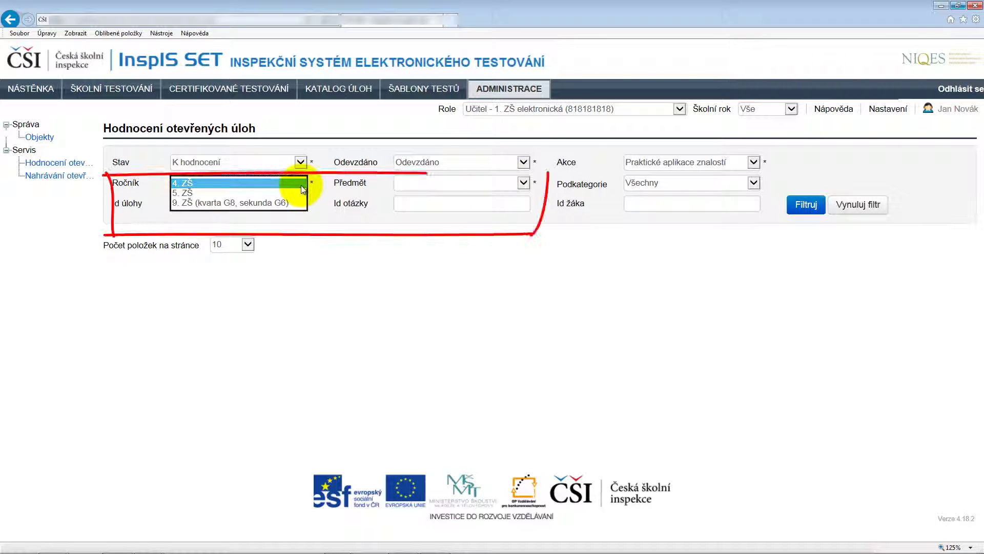
click(295, 193)
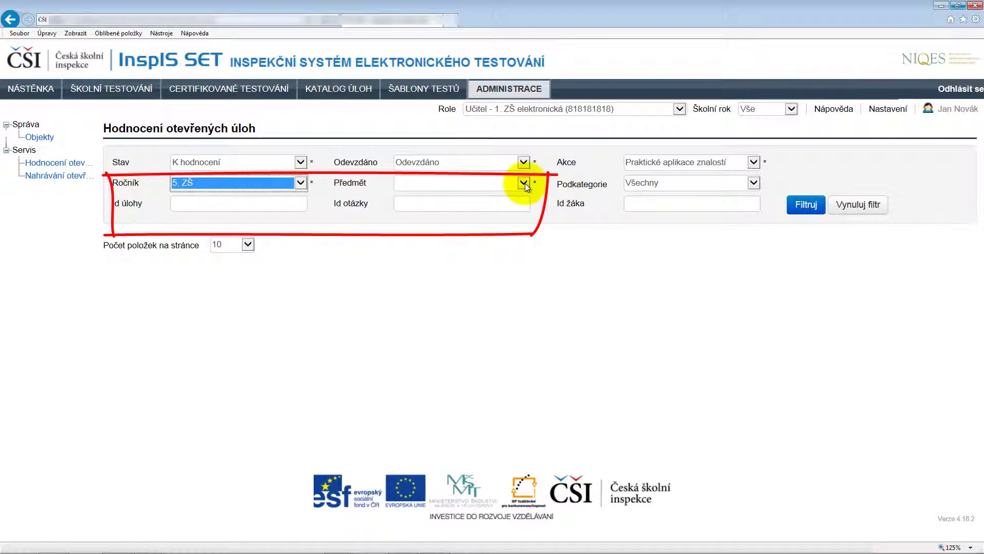
click(524, 183)
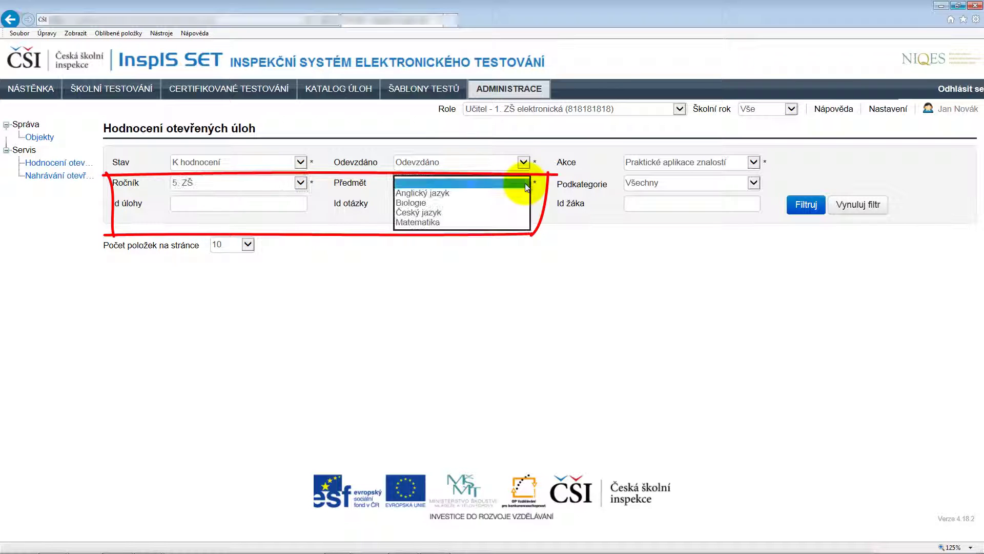
click(495, 223)
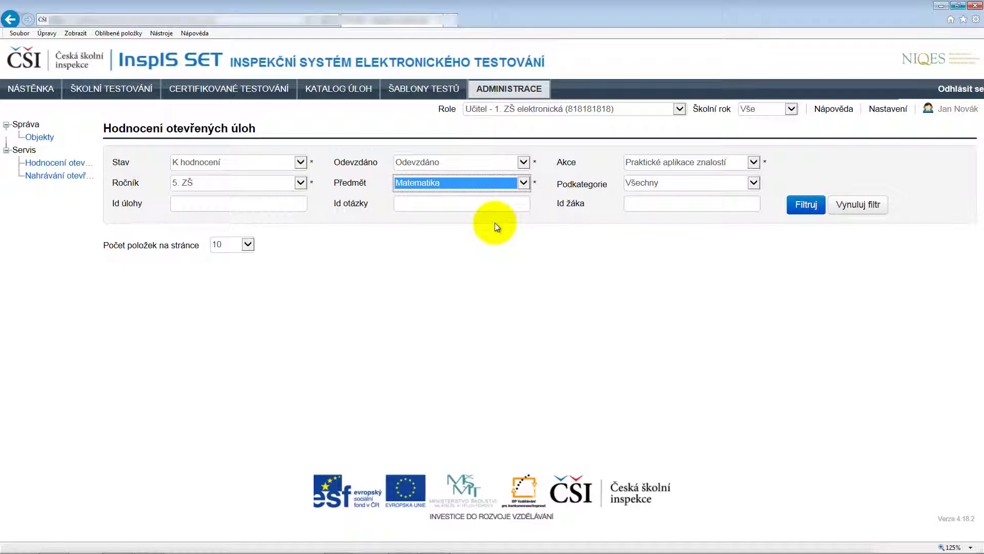
click(806, 205)
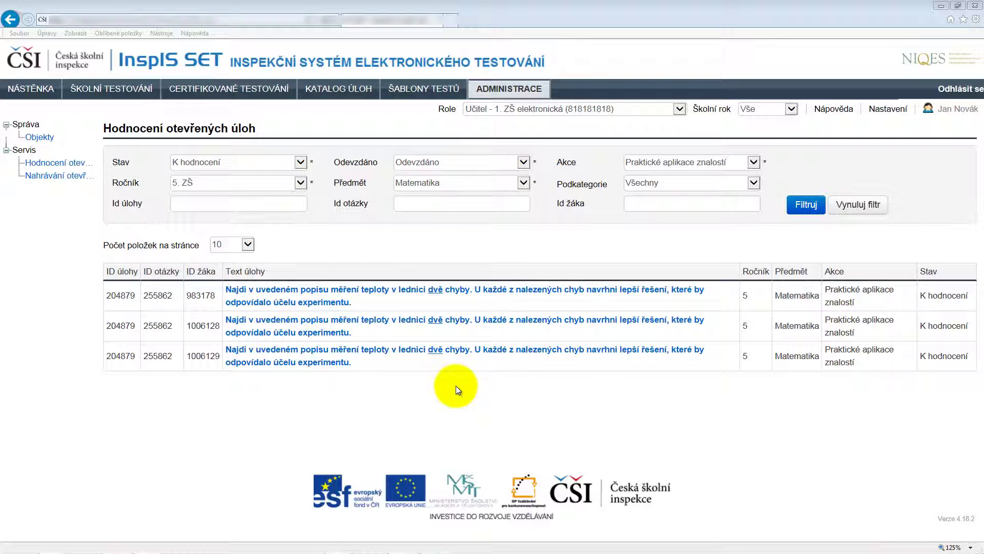
- Lock the first listed pupil answer for evaluation and review its model answer and grading instructions
click(307, 293)
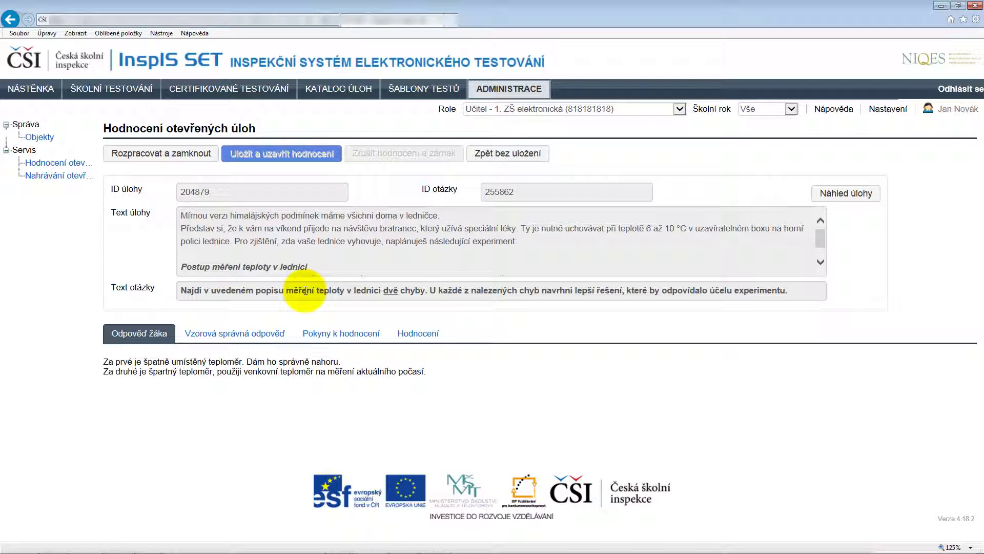
click(160, 154)
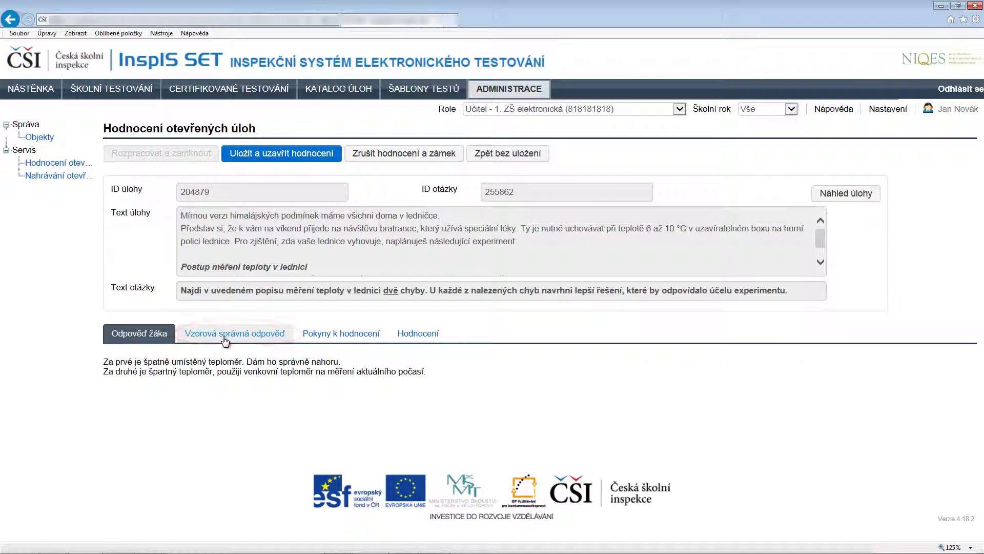
click(225, 341)
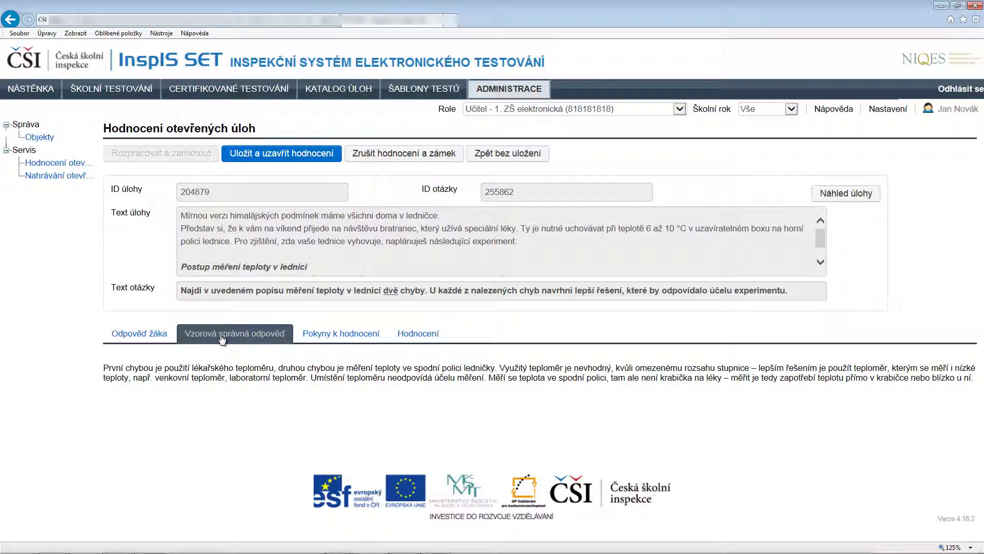
click(358, 333)
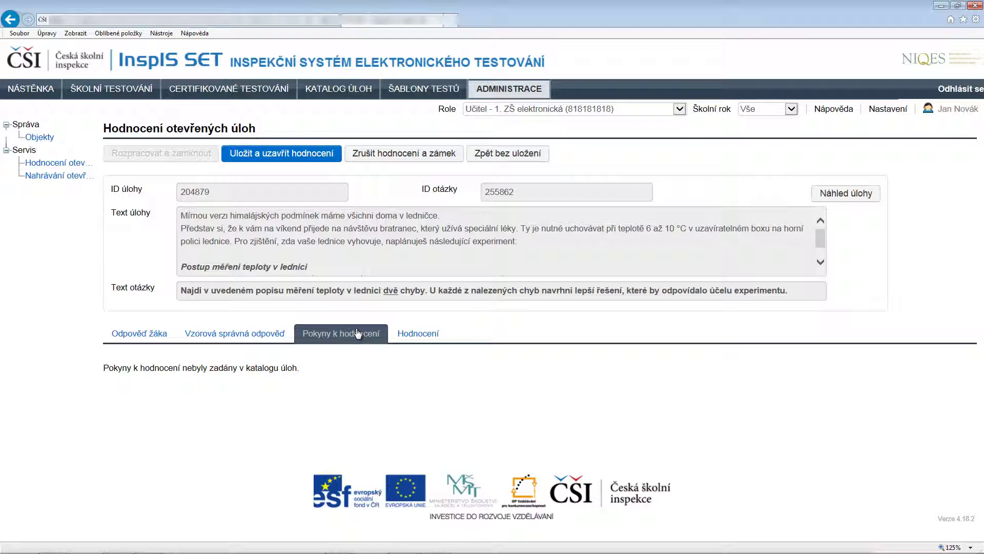
- Award 3 points for the criterion "nalezení 1. chyby" with the comment "Správná identifikace"
click(422, 338)
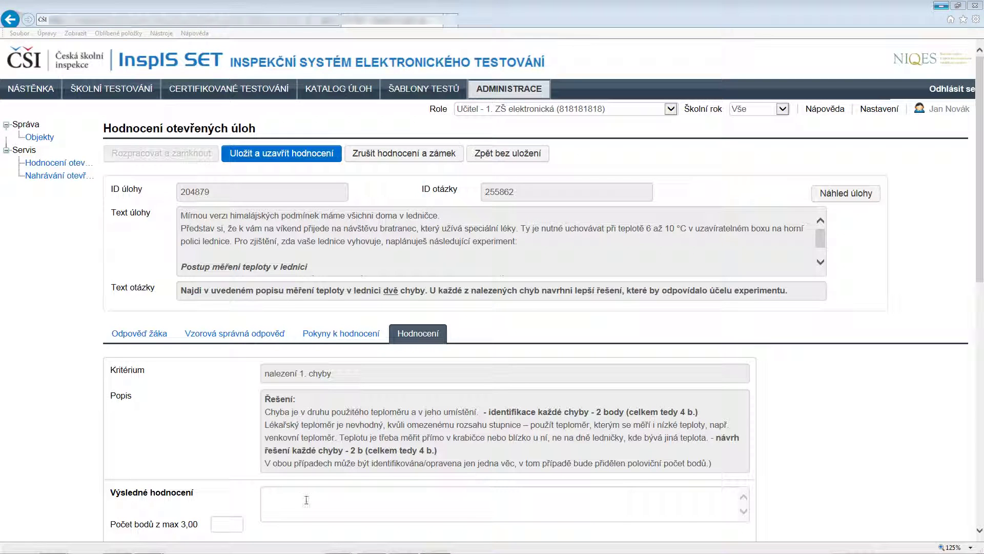
click(222, 523)
text(3)
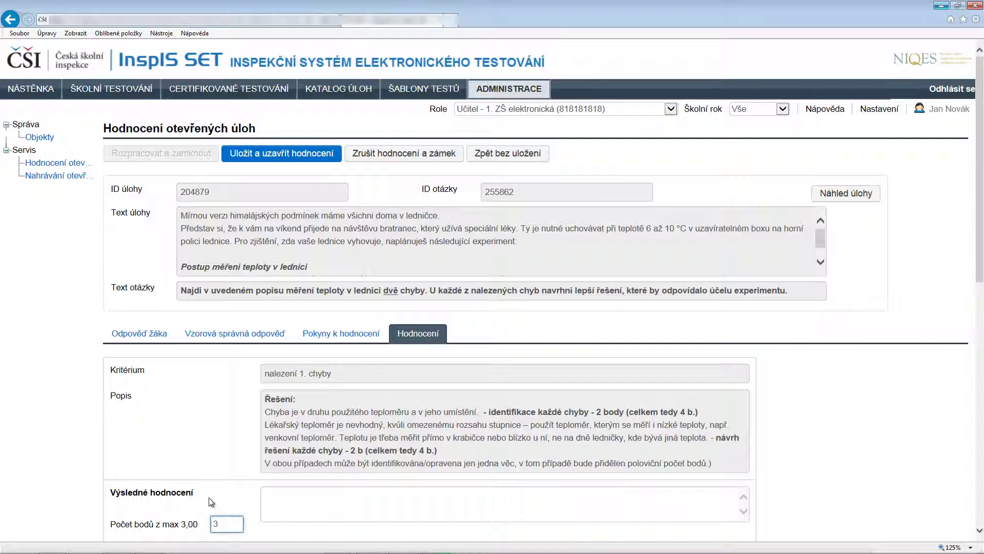
click(278, 502)
text(Správná identifikace)
- Grade the remaining three criteria with 3, 1 and 0,5 points and the comments "Správně", "Dobrá volba" and "Ne zcel přesně popsáno"
drag(979, 279, 968, 392)
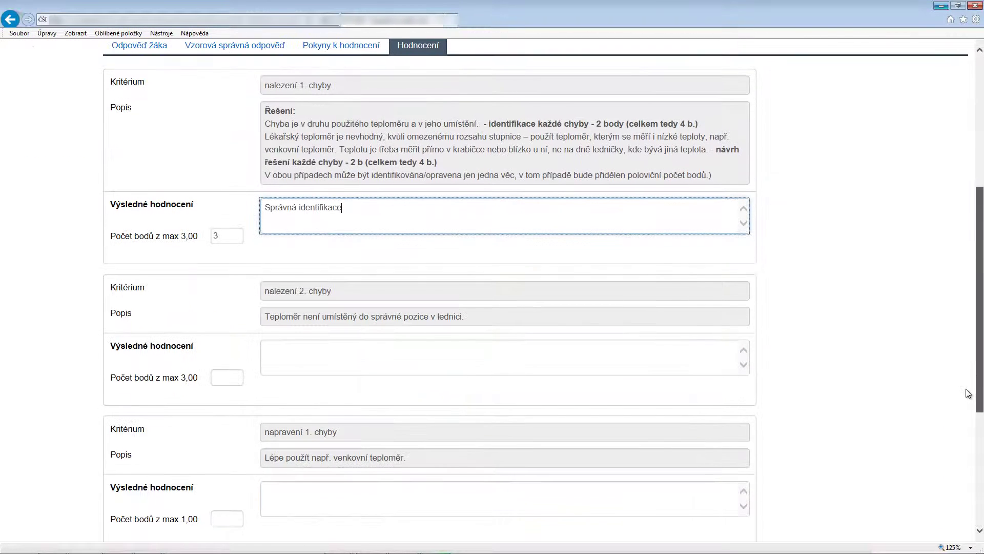
click(222, 374)
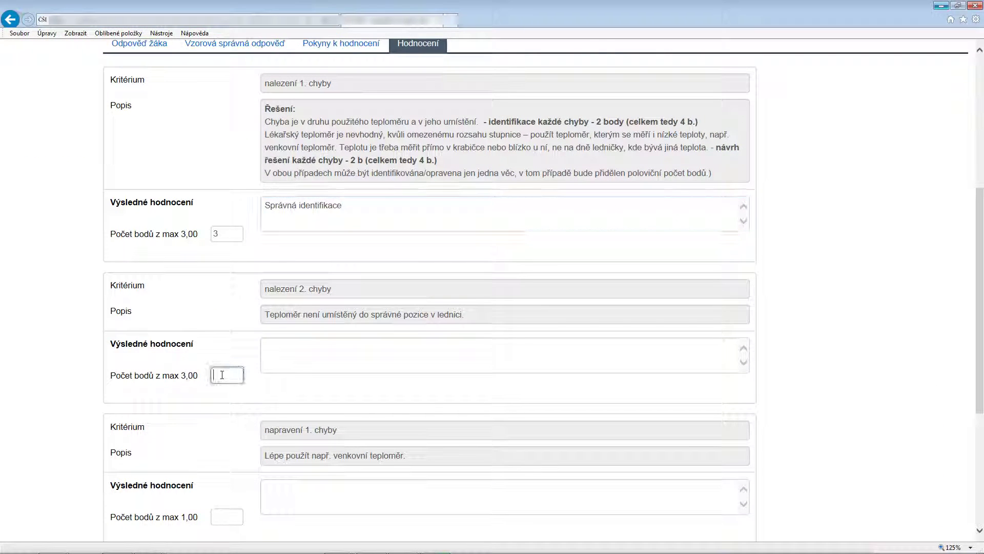
text(3)
click(292, 352)
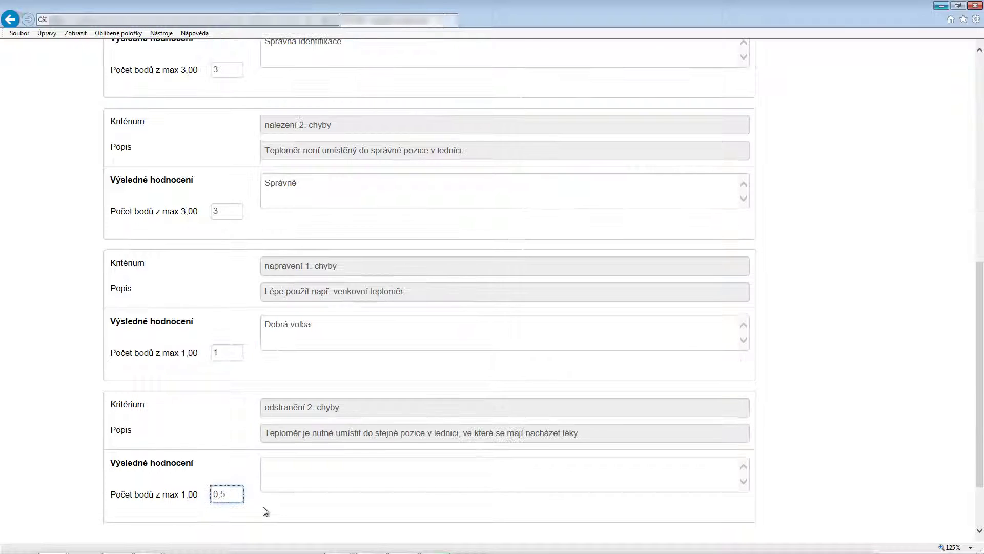
click(308, 469)
text(Ne zcel přesně popsáno)
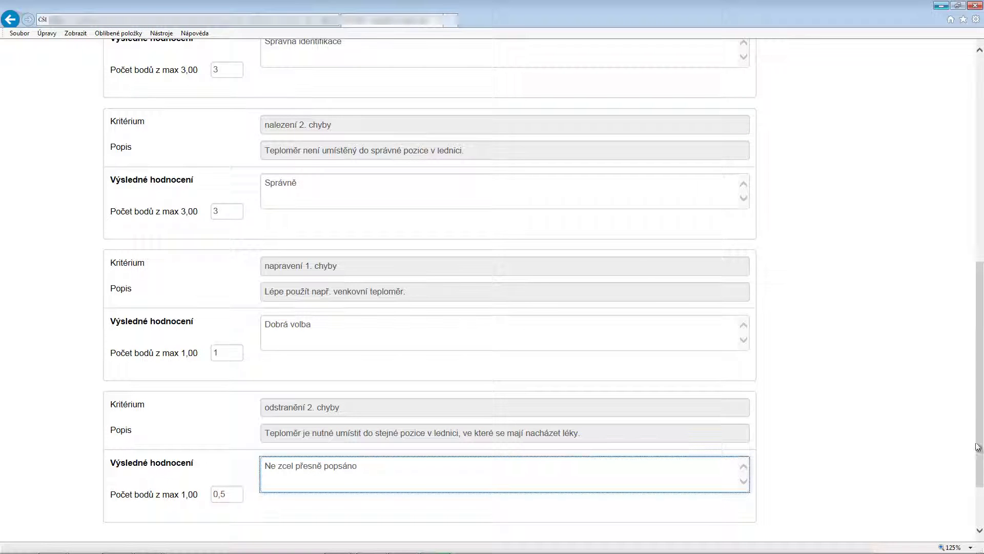
- Save and close the completed evaluation of the pupil's answer
click(979, 510)
drag(980, 410, 976, 239)
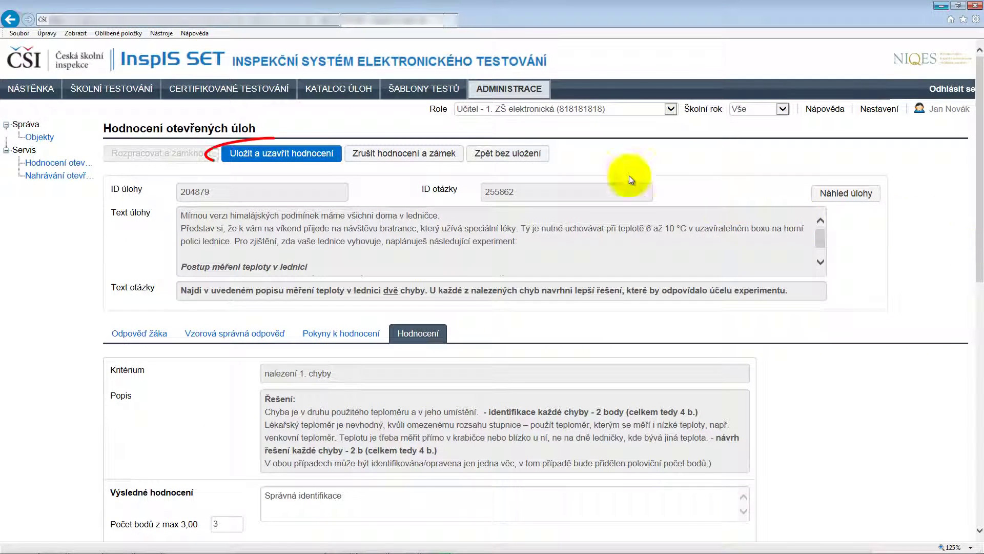
click(289, 154)
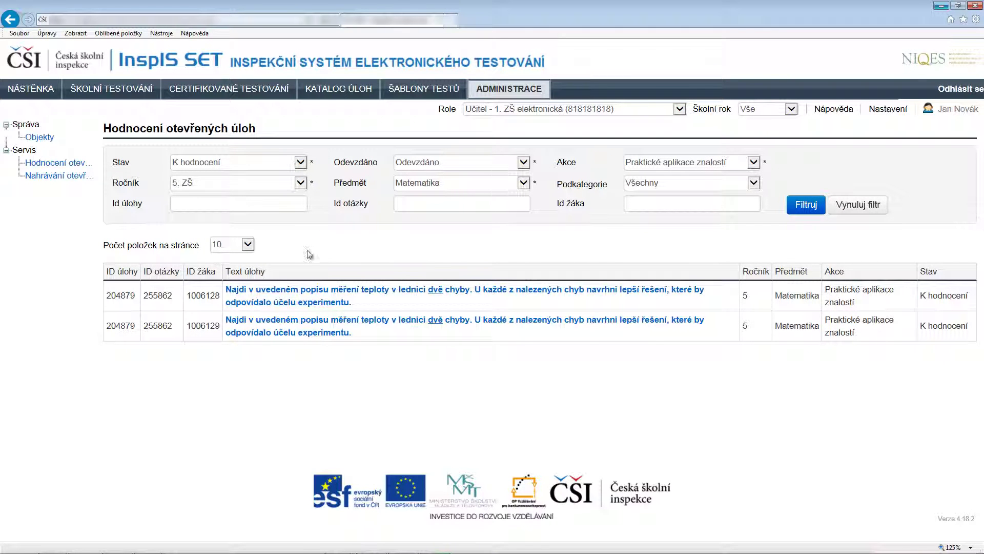
- Lock the first remaining answer for evaluation and cancel that evaluation together with its lock
click(307, 294)
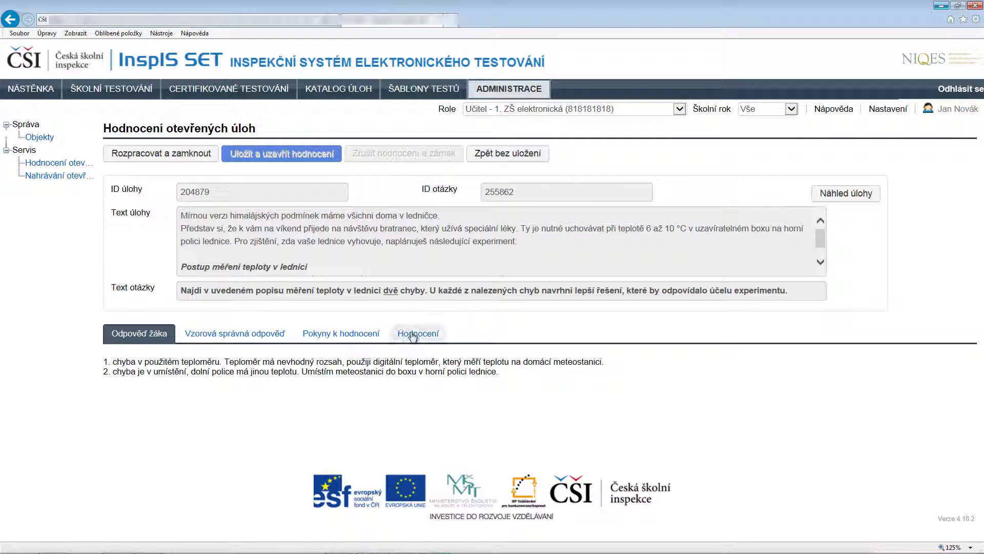
click(191, 154)
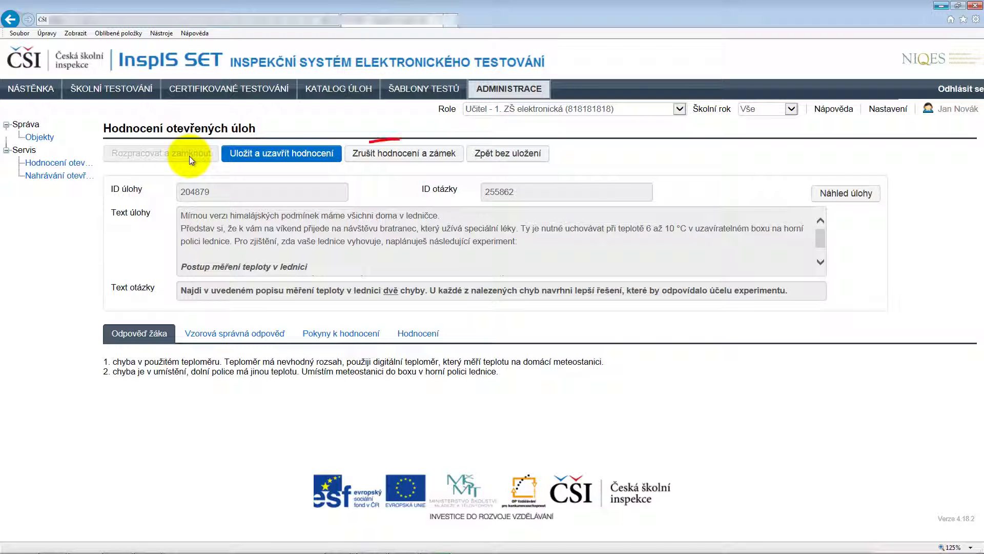
click(384, 157)
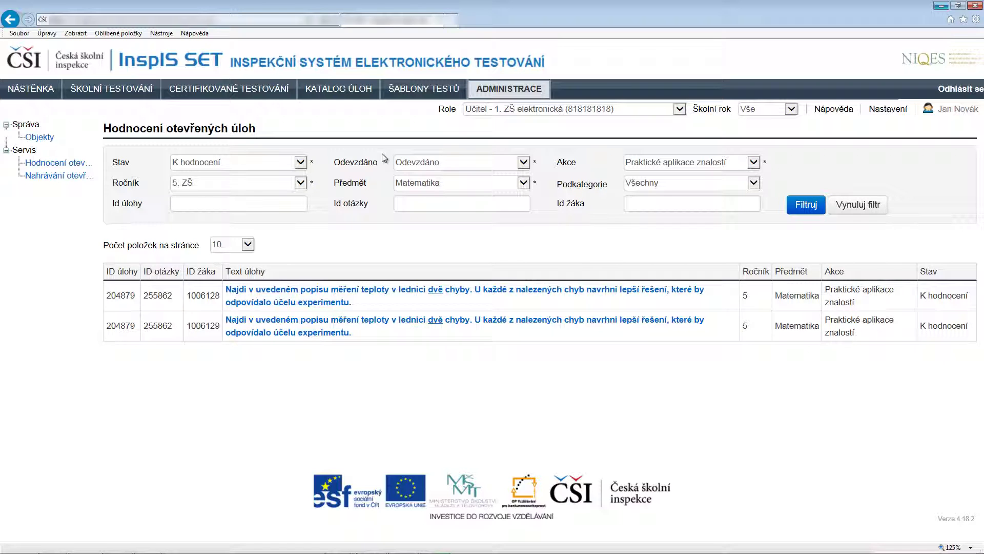
- Lock the second remaining answer, enter 3 points for "nalezení 1. chyby" and go back without saving
click(339, 320)
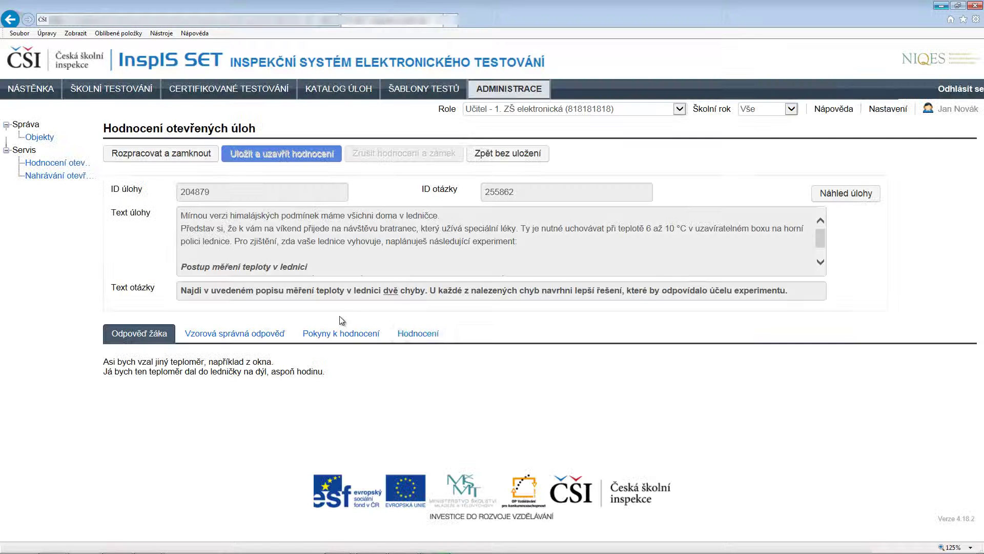
click(415, 333)
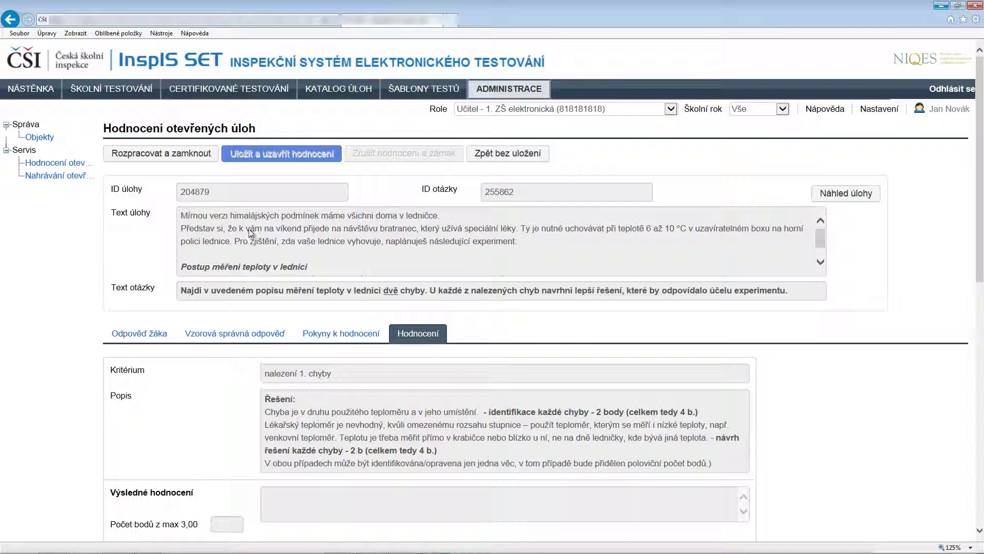
click(169, 155)
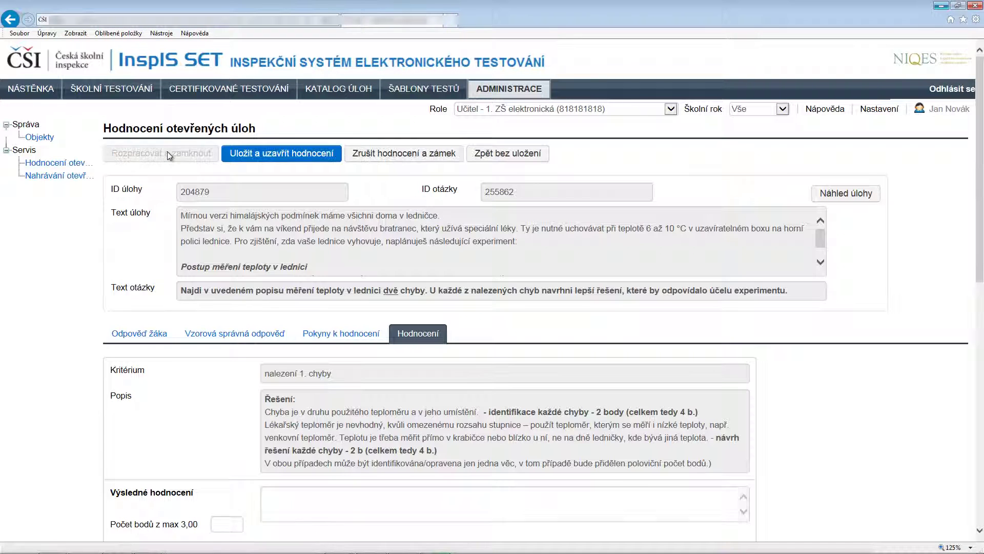
text(3)
click(297, 495)
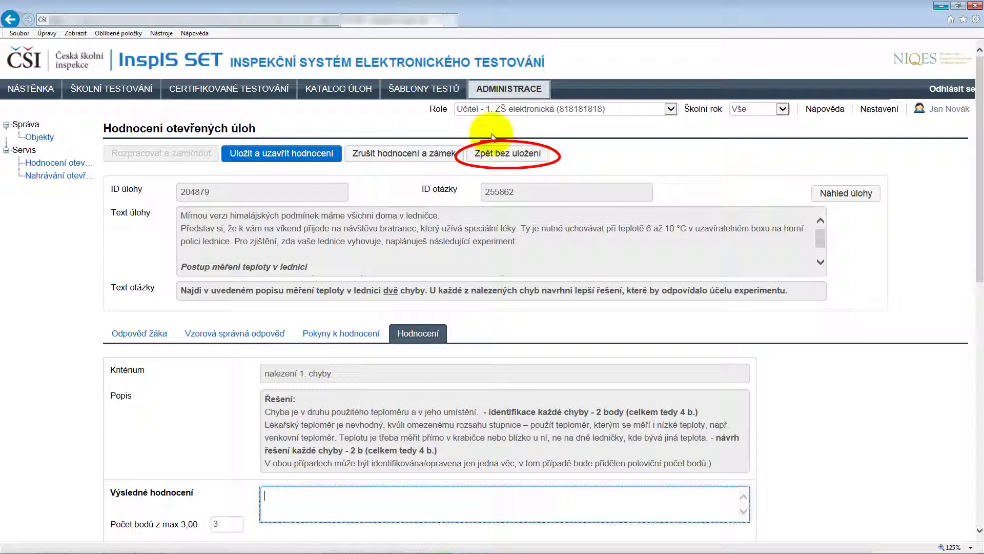
click(494, 152)
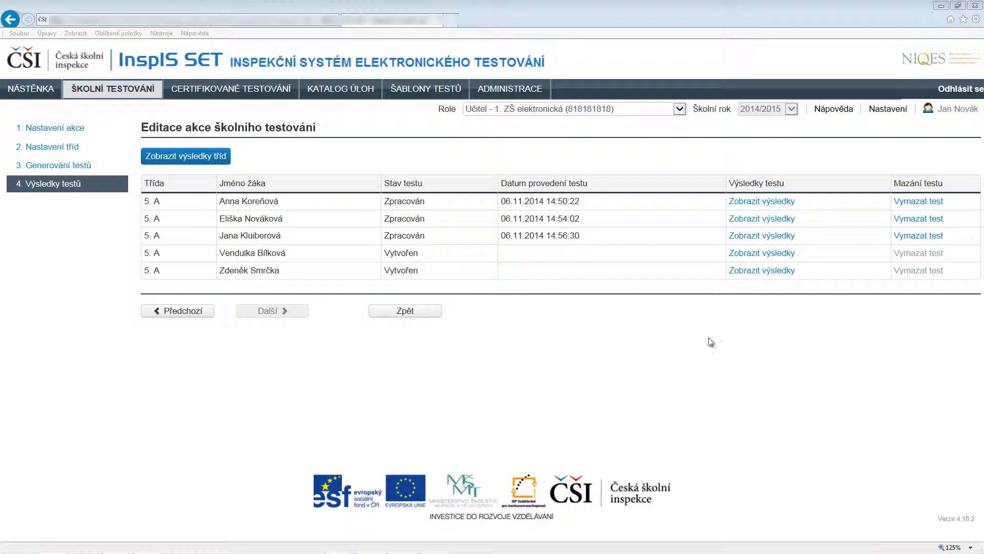
- View the grading criteria and comments in the second pupil's Matematika, 5. ročník ZŠ certificate PDF, opened from the test results
click(743, 220)
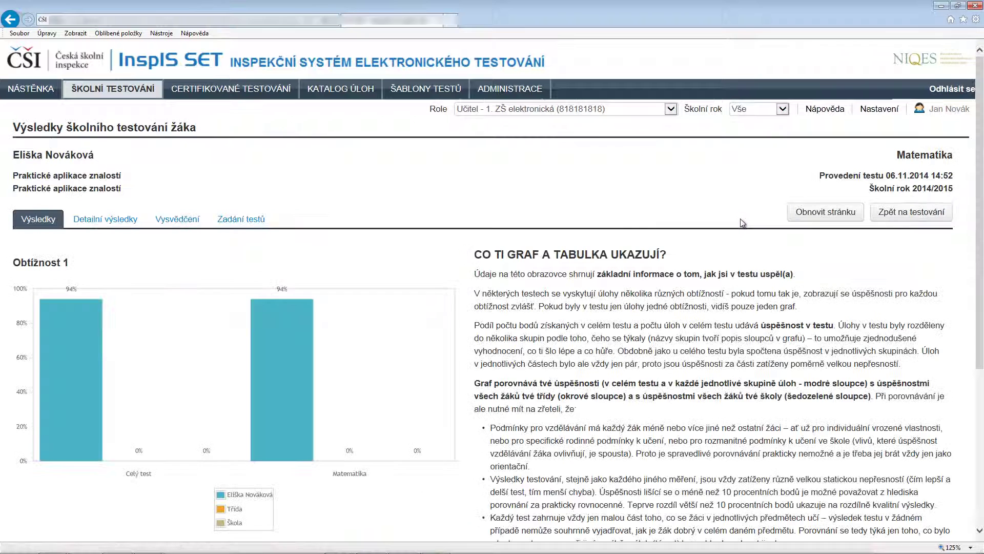
click(177, 219)
click(326, 264)
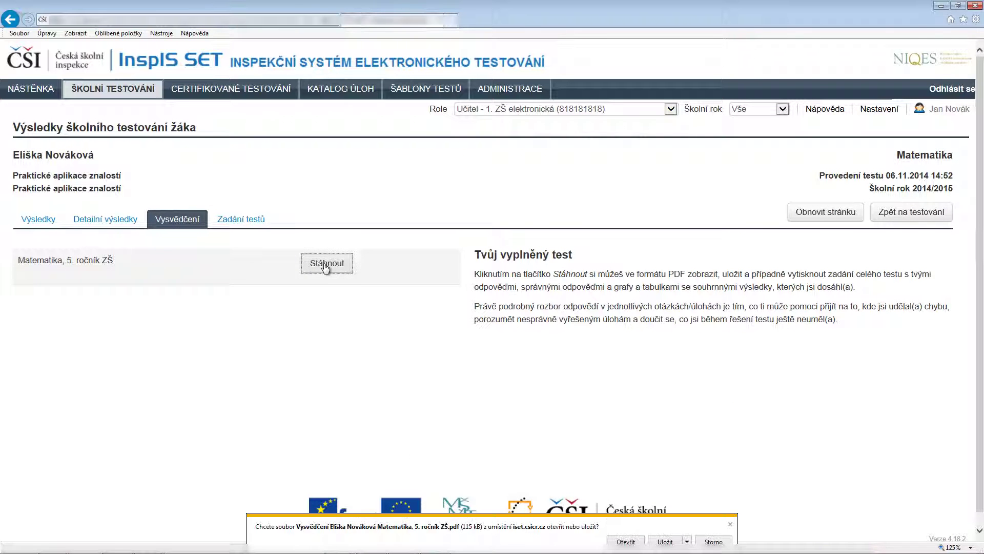
click(609, 535)
drag(899, 129, 884, 233)
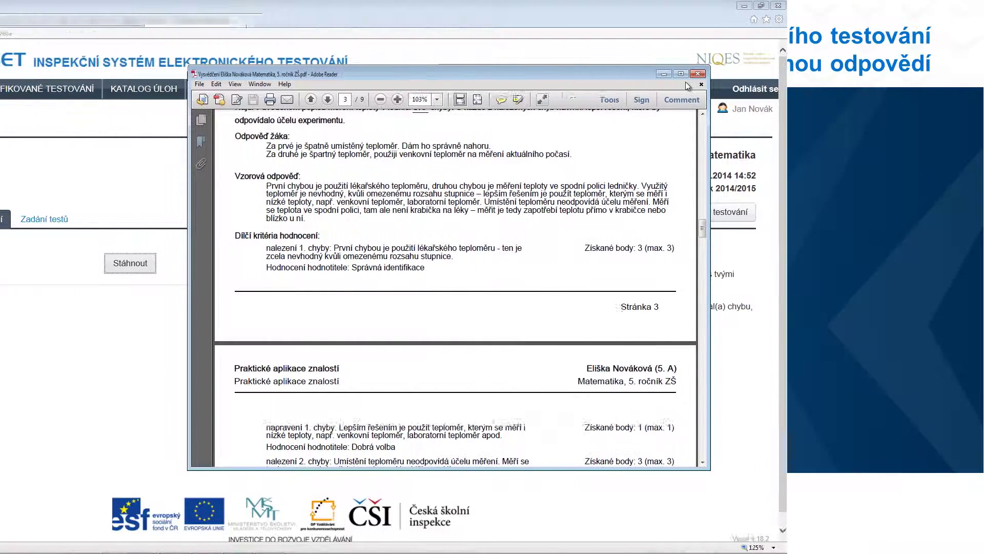